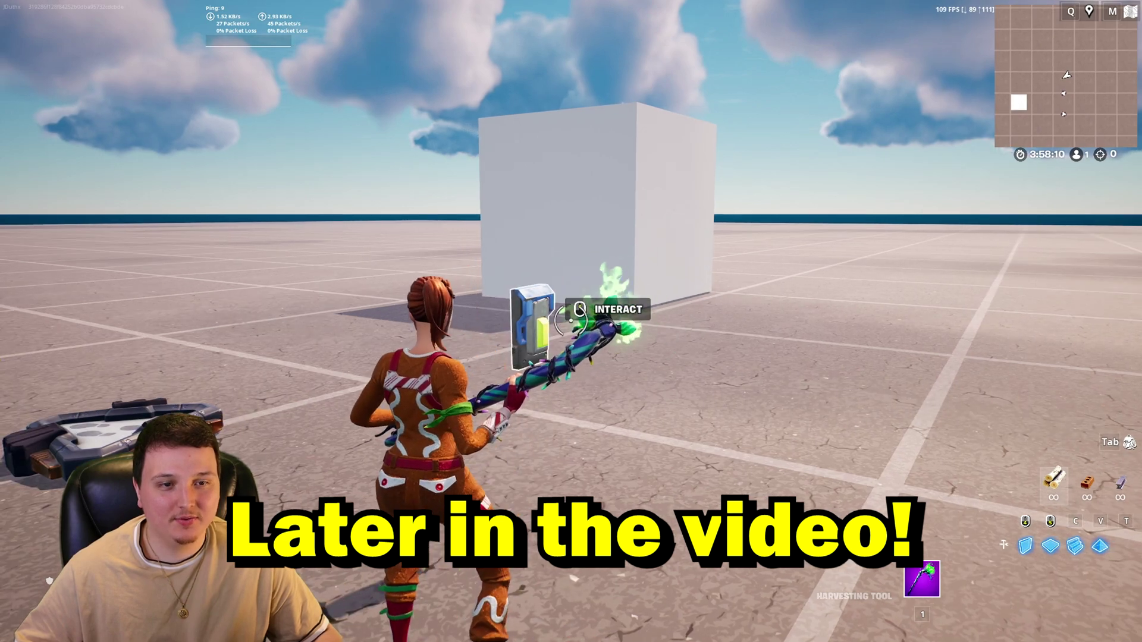
pyautogui.press('e')
pyautogui.press('d')
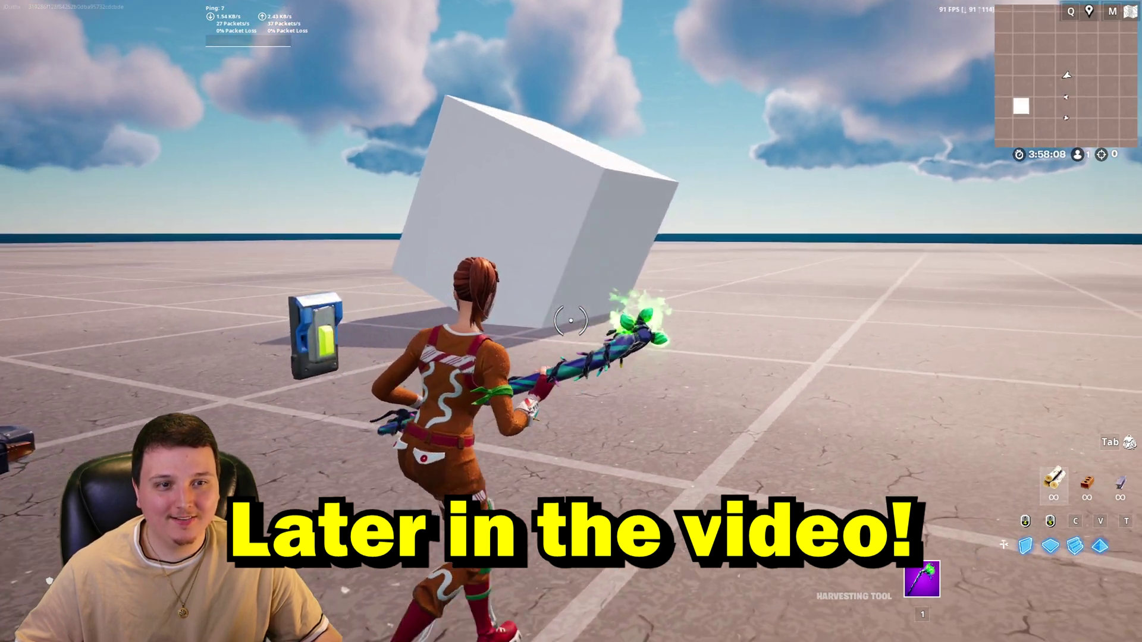
pyautogui.press('d')
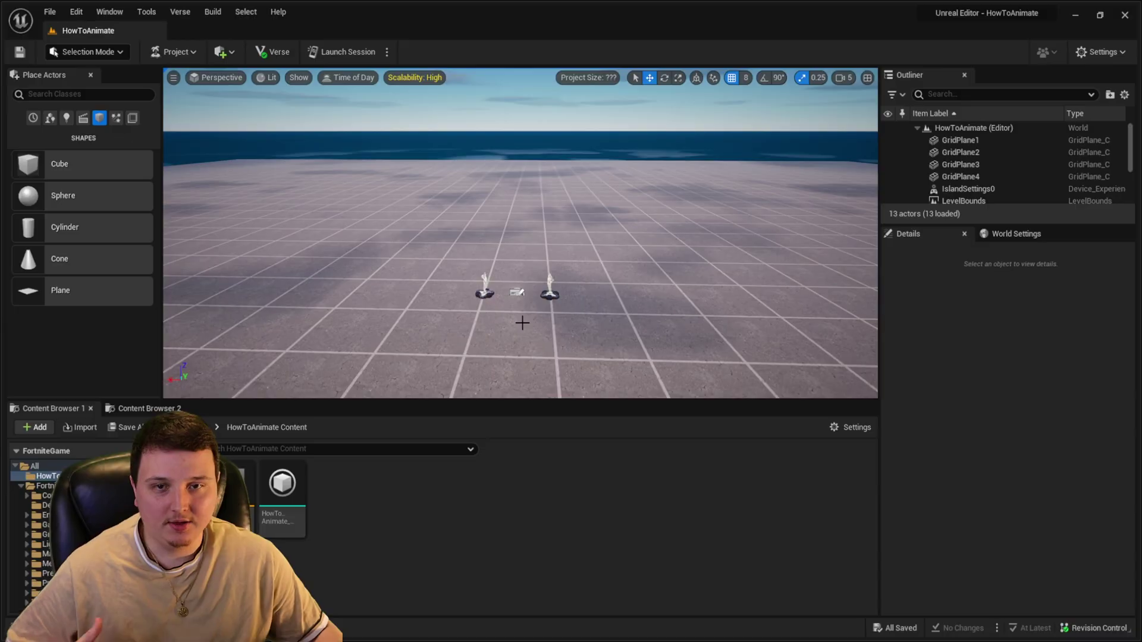
# Step: Place a Cube shape in the level on the open floor beyond the two player spawn pads
pyautogui.press('w')
pyautogui.moveTo(534, 311); pyautogui.dragTo(539, 305, button='right')
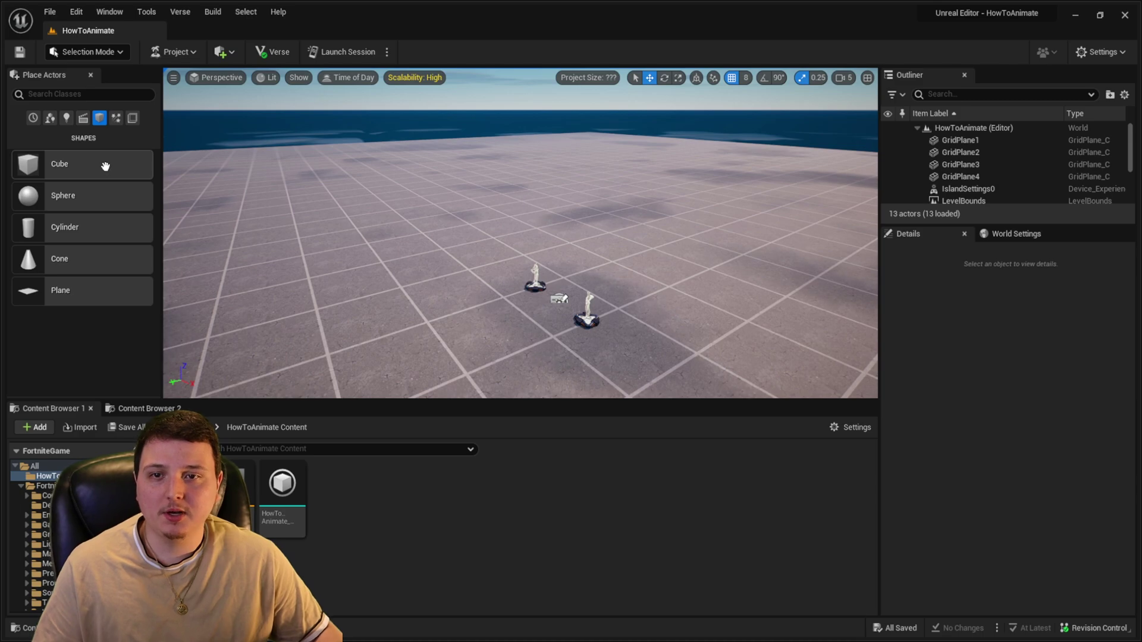
pyautogui.moveTo(226, 194); pyautogui.dragTo(661, 252)
pyautogui.press('w')
pyautogui.moveTo(671, 227)
pyautogui.mouseDown(button='right')
pyautogui.moveTo(839, 200)
pyautogui.moveTo(671, 226)
pyautogui.mouseUp(button='right')
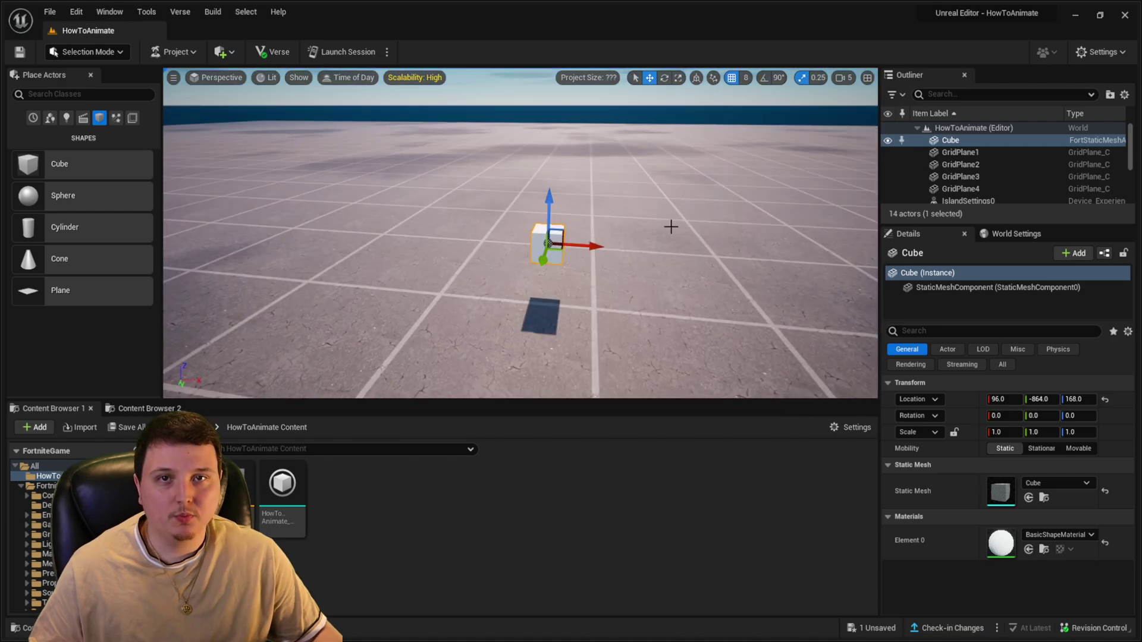
# Step: Scale the cube uniformly to 3.75 and position it at about 40, -1072, 192 on the floor
pyautogui.press('r')
pyautogui.moveTo(547, 242); pyautogui.dragTo(548, 240)
pyautogui.press('w')
pyautogui.moveTo(549, 243); pyautogui.dragTo(549, 250, button='right')
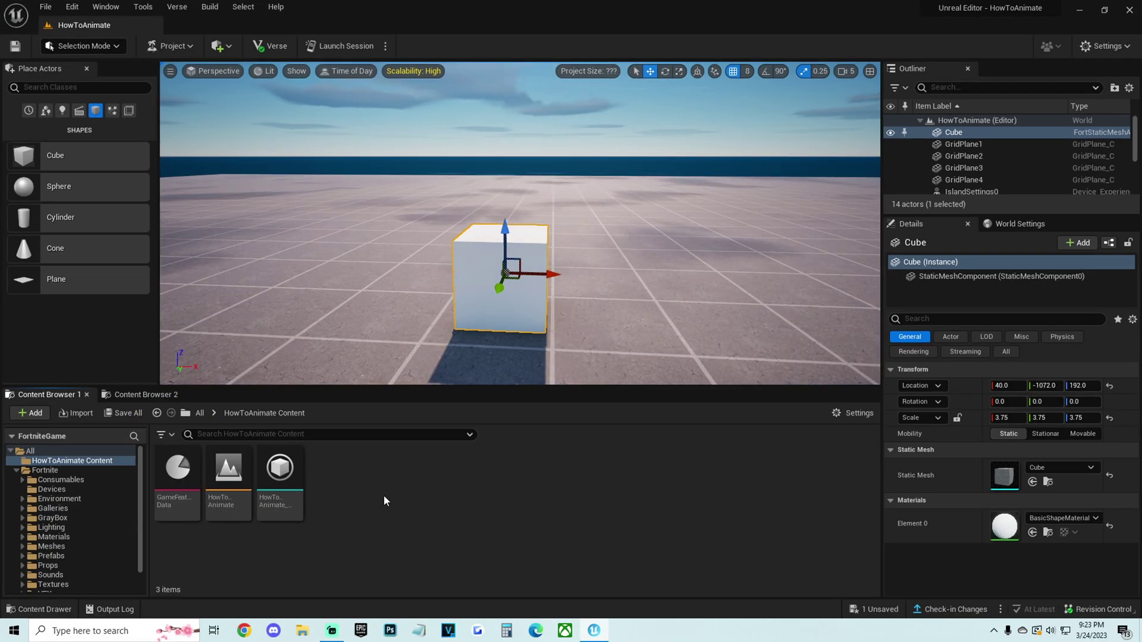
# Step: Create a Level Sequence asset named CubeAnimation in the HowToAnimate Content folder
pyautogui.rightClick(384, 495)
pyautogui.moveTo(433, 419)
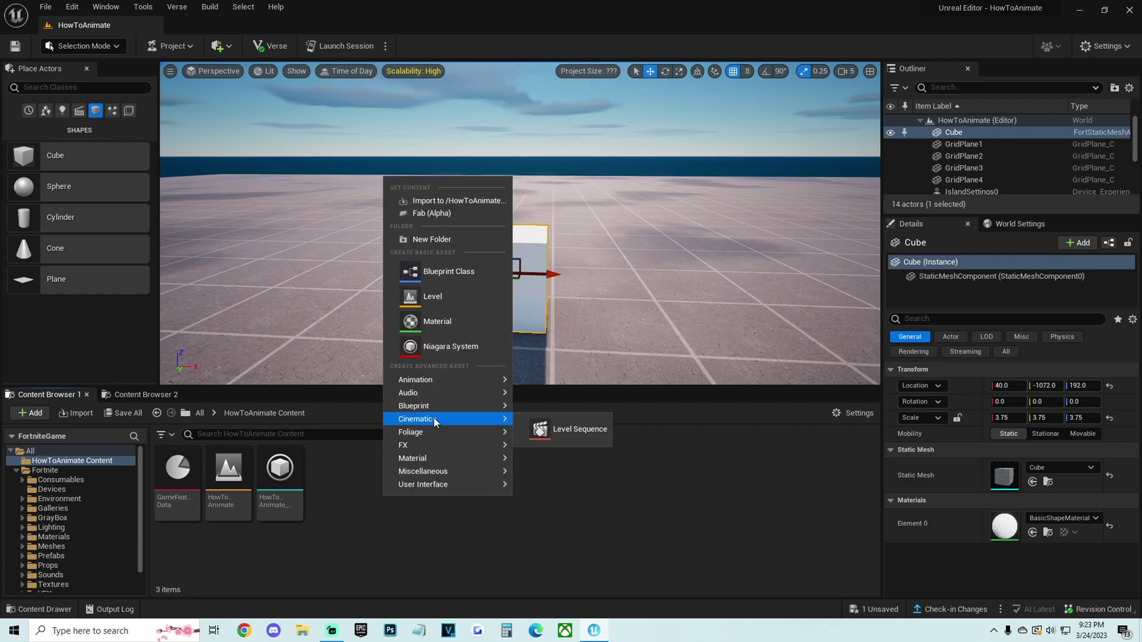
pyautogui.click(573, 427)
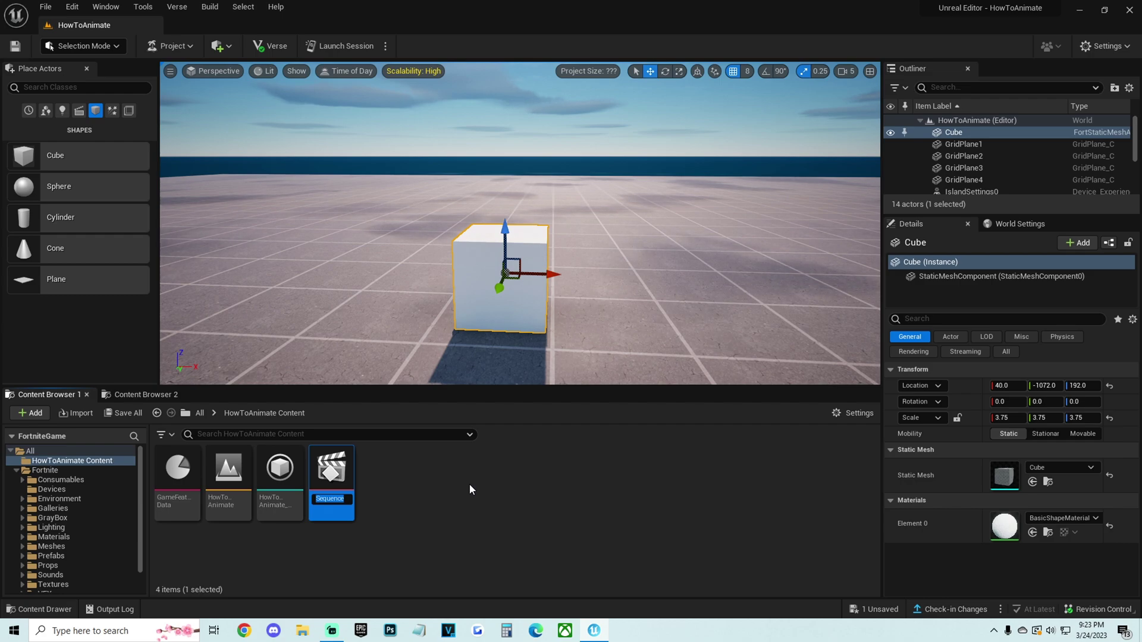
pyautogui.write('Cube')
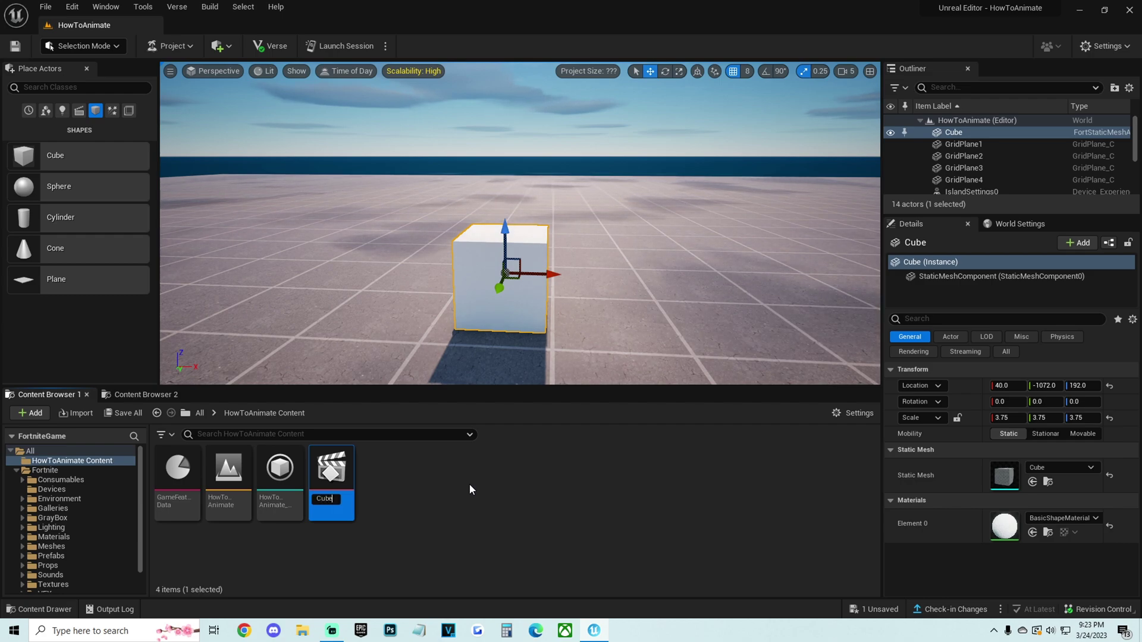
pyautogui.write('Animation')
pyautogui.press('Return')
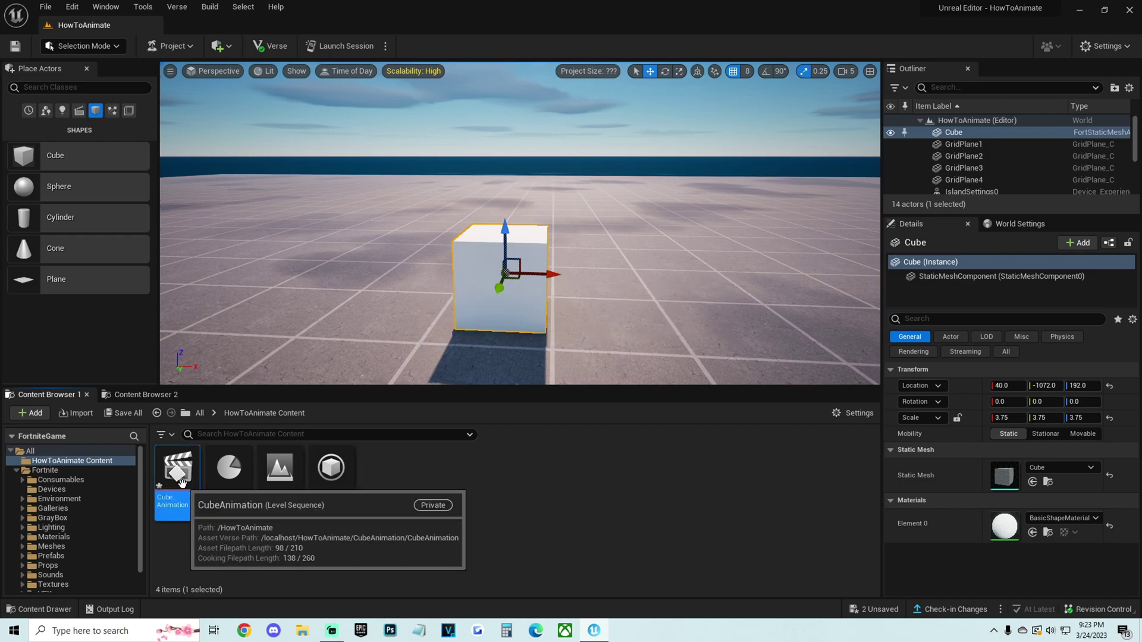
# Step: Open the CubeAnimation sequence, add the Cube actor as a track and expand its Transform channels
pyautogui.doubleClick(181, 482)
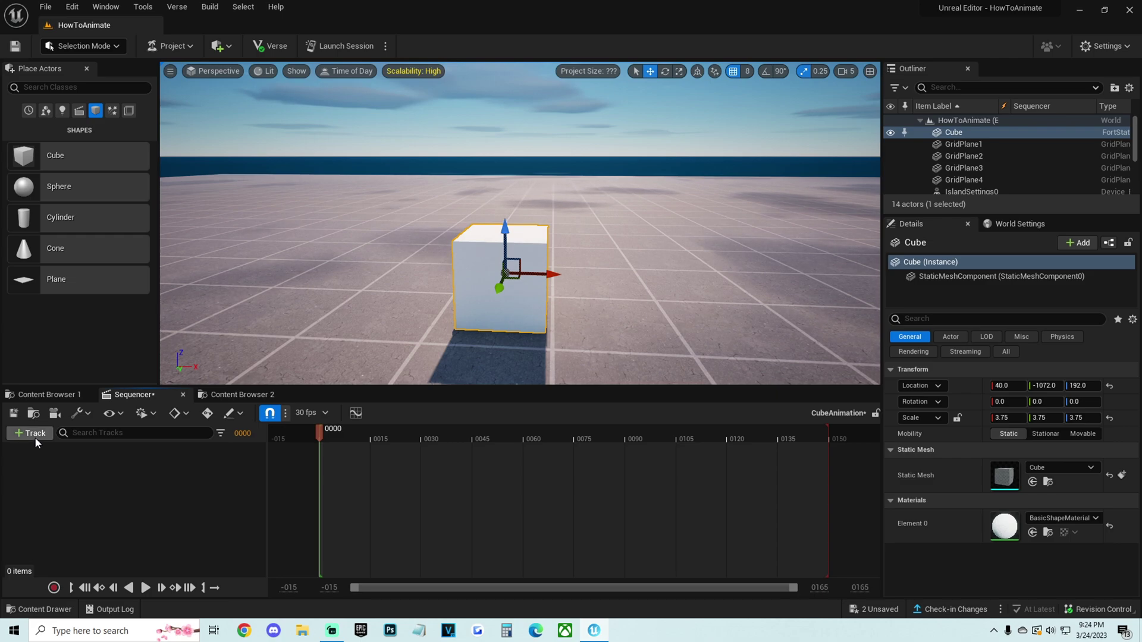
pyautogui.click(18, 439)
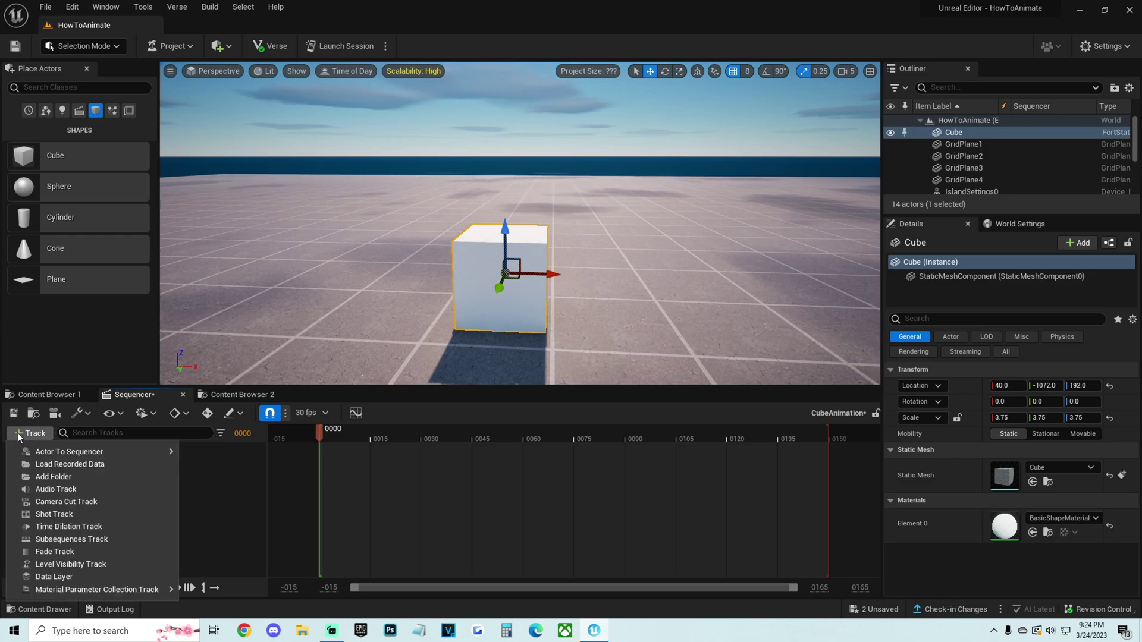
pyautogui.moveTo(46, 457)
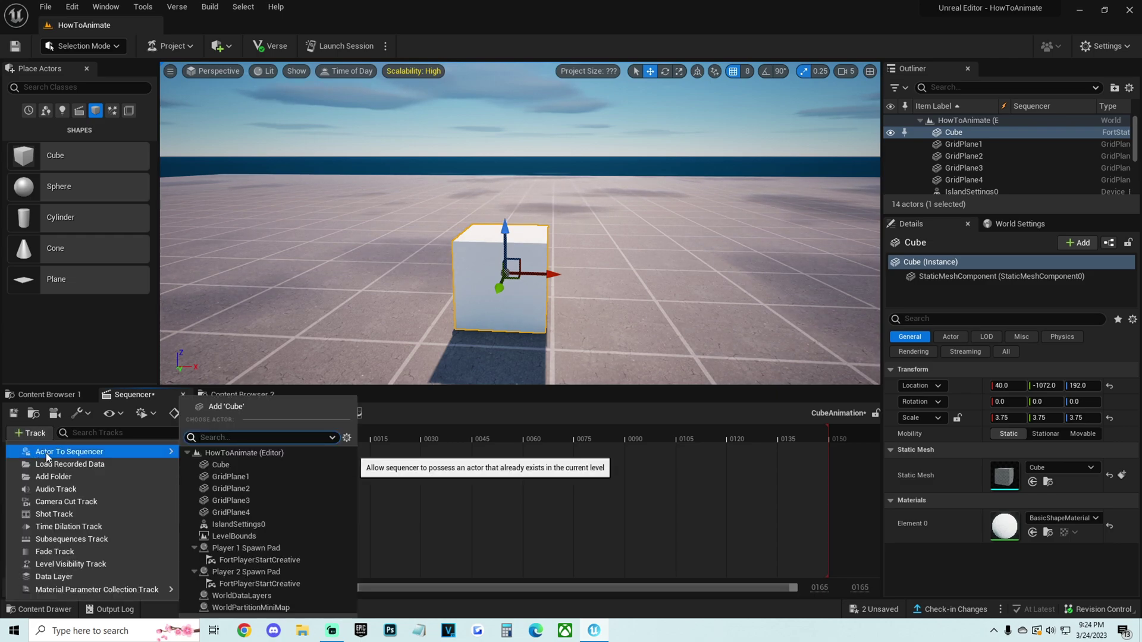
pyautogui.click(223, 466)
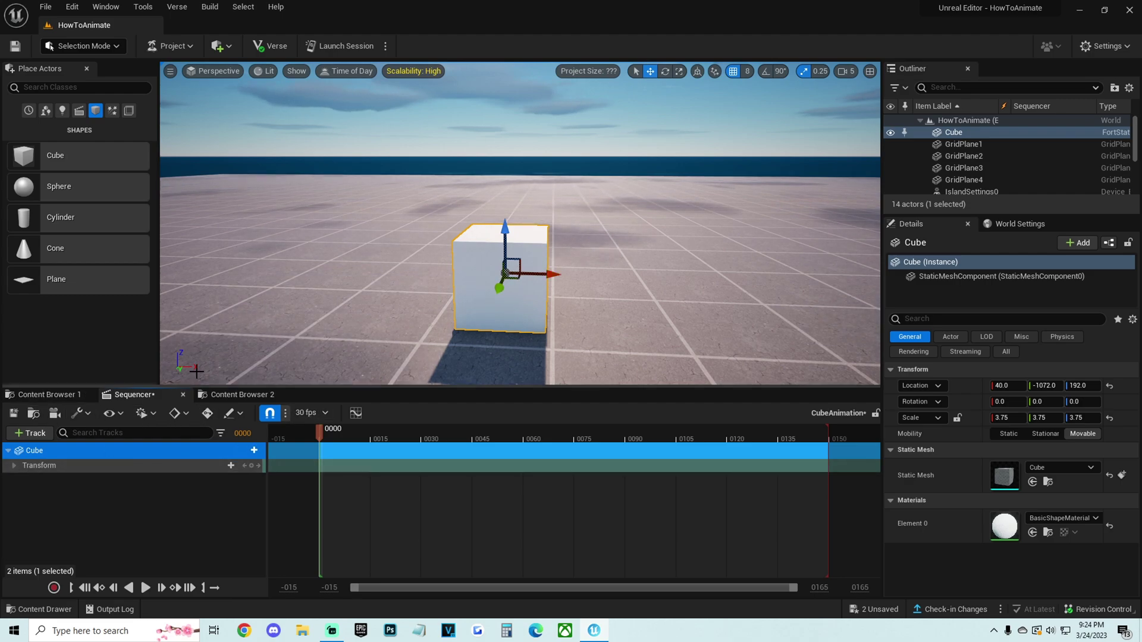
pyautogui.click(14, 465)
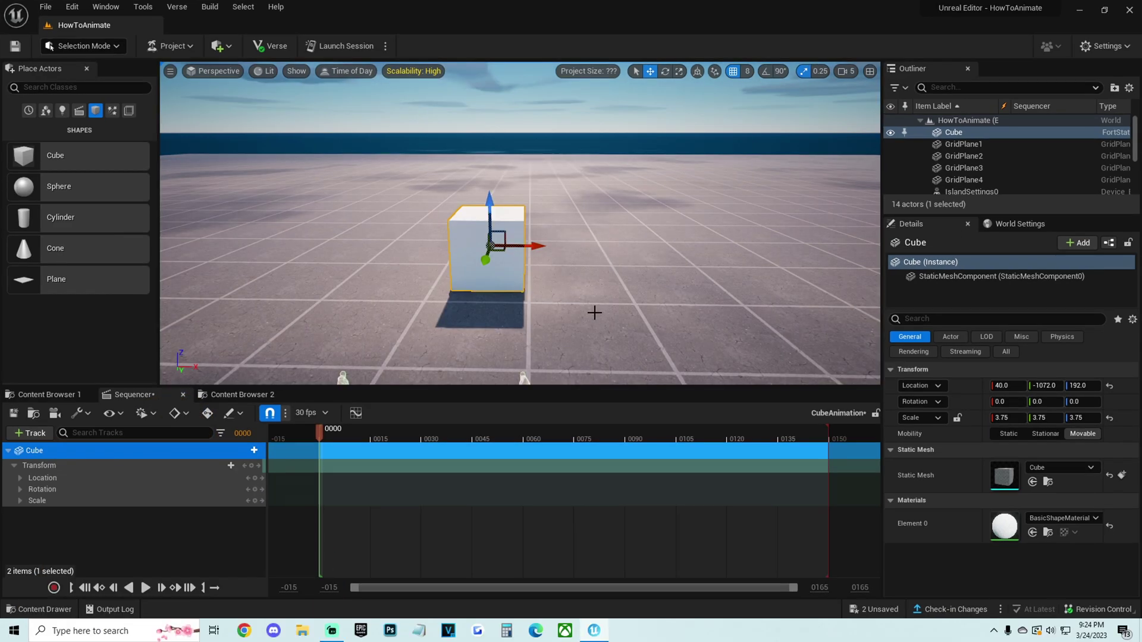
# Step: Extend the end of the sequence's playback range to about frame 188 and return the playhead to frame 0
pyautogui.moveTo(319, 433)
pyautogui.mouseDown()
pyautogui.moveTo(805, 435)
pyautogui.moveTo(328, 426)
pyautogui.mouseUp()
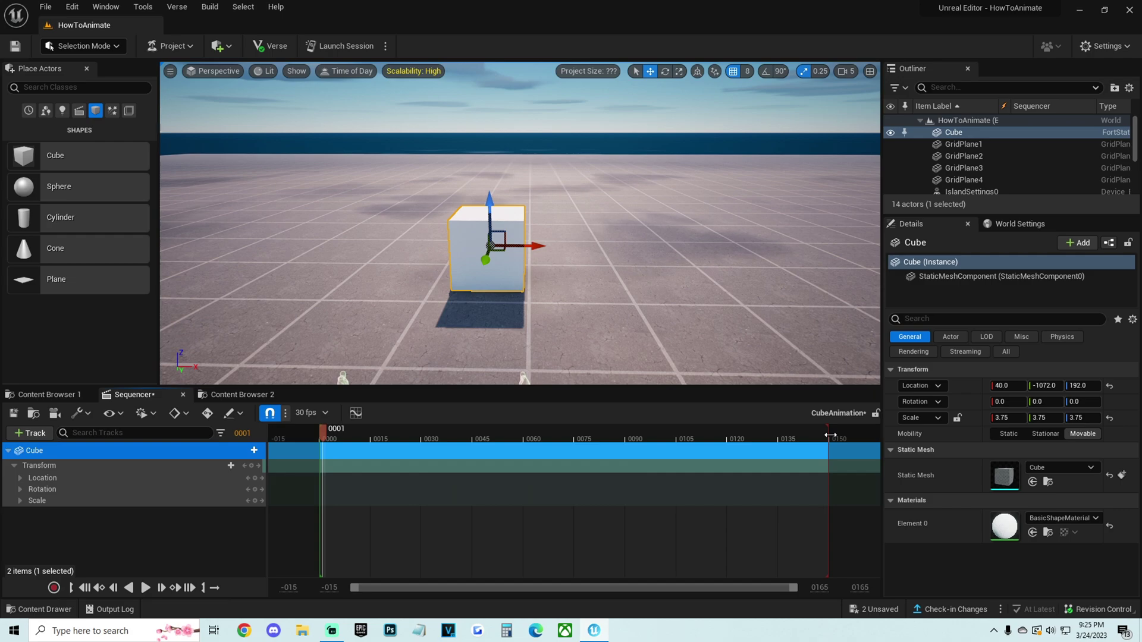
pyautogui.moveTo(830, 436); pyautogui.dragTo(881, 436)
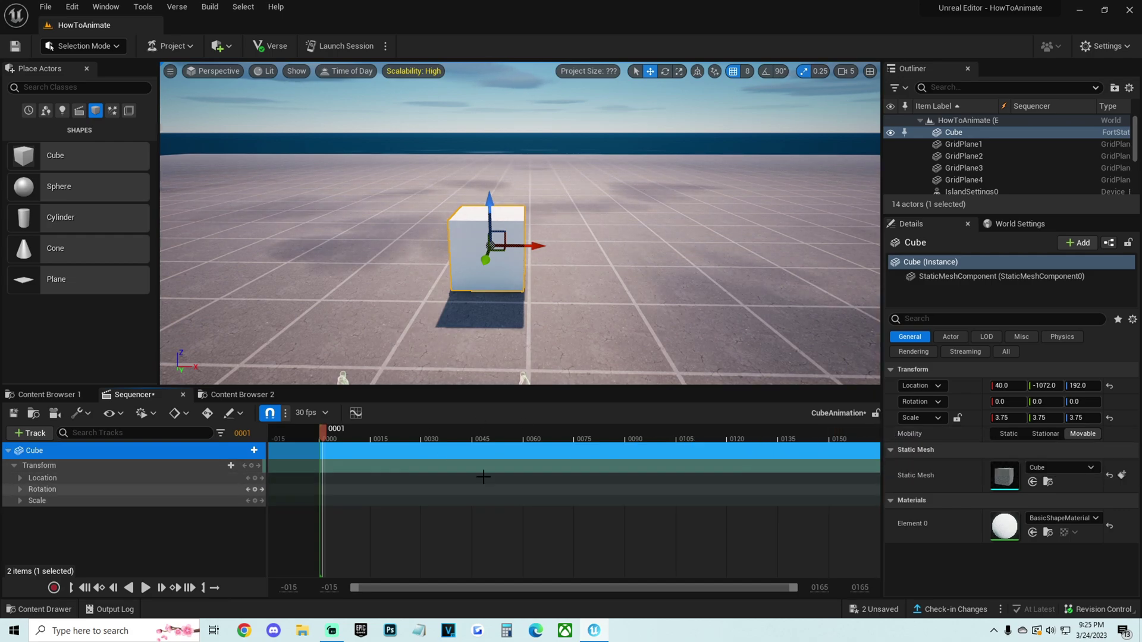
pyautogui.moveTo(530, 461); pyautogui.dragTo(480, 458, button='right')
pyautogui.moveTo(342, 439); pyautogui.dragTo(384, 440)
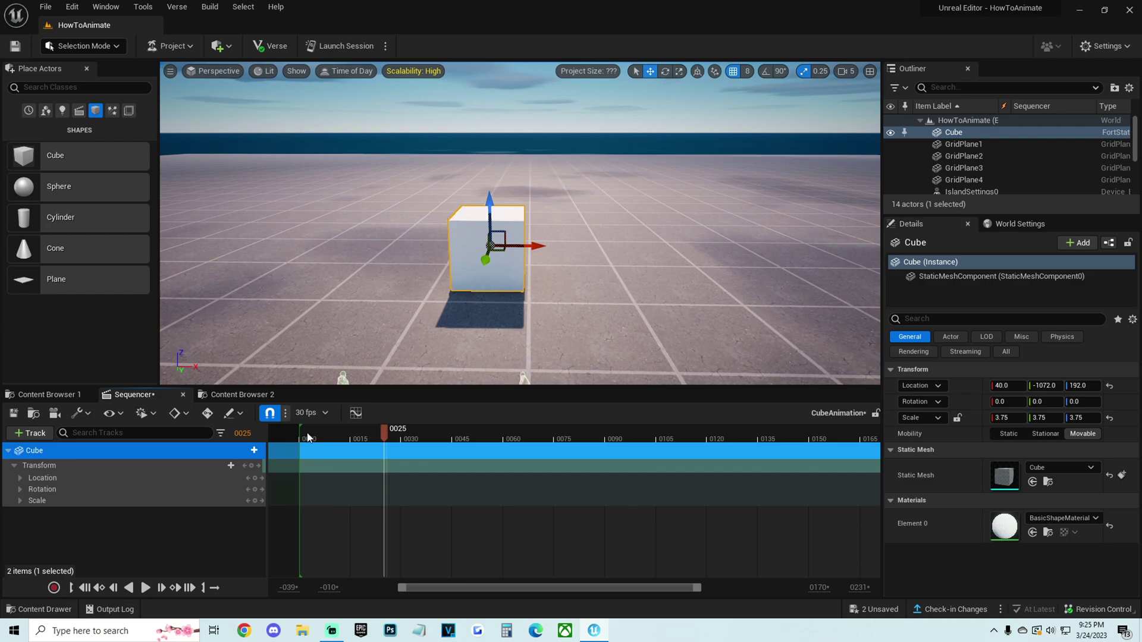
pyautogui.moveTo(385, 432); pyautogui.dragTo(301, 434)
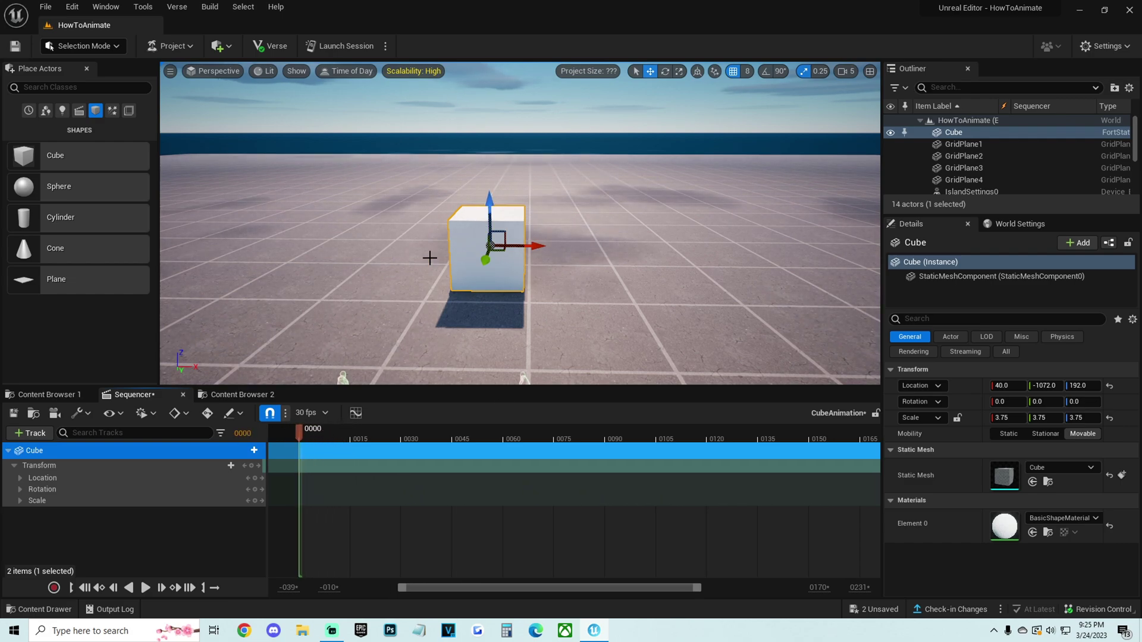
# Step: Add a Transform key for the cube at frame 0
pyautogui.press('s')
pyautogui.moveTo(726, 284); pyautogui.dragTo(706, 281, button='right')
pyautogui.press('w')
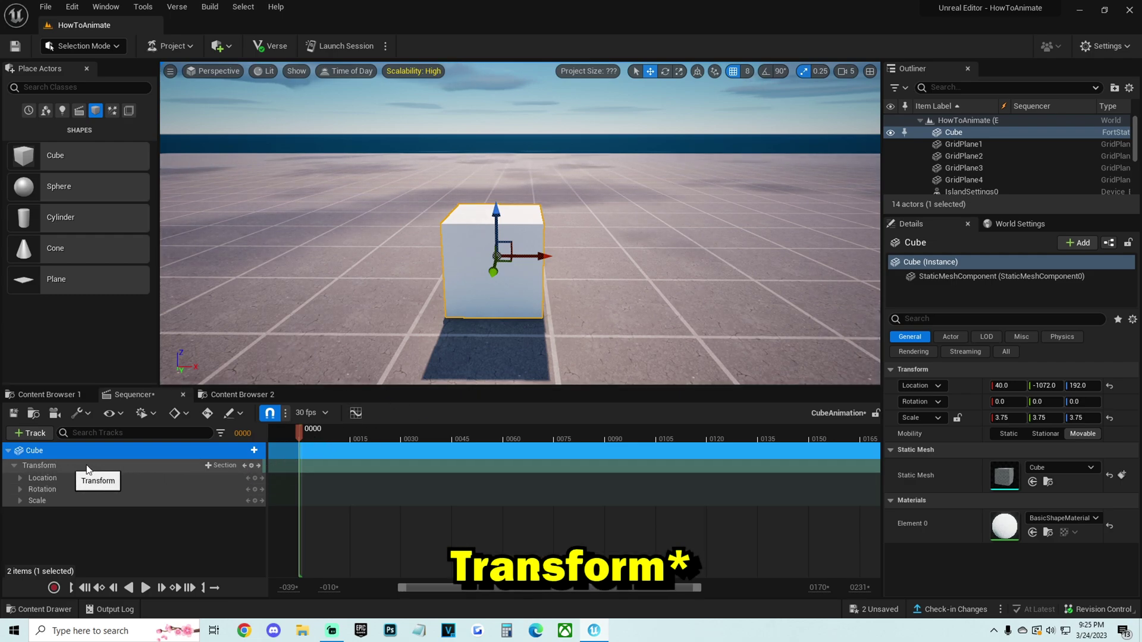
pyautogui.click(14, 467)
pyautogui.click(14, 466)
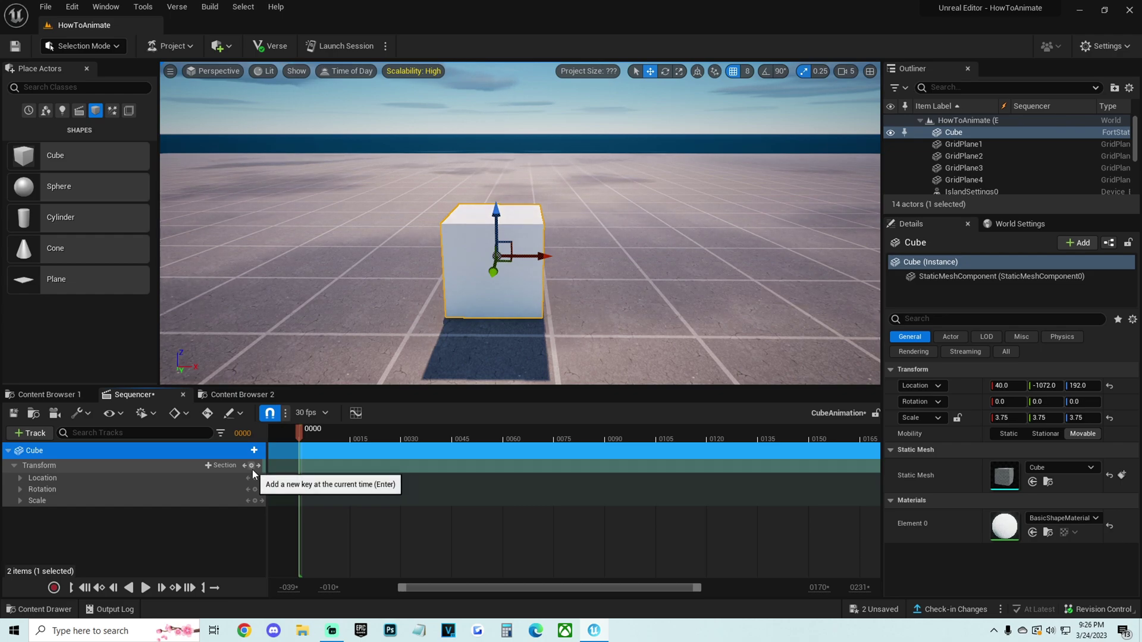
pyautogui.click(252, 467)
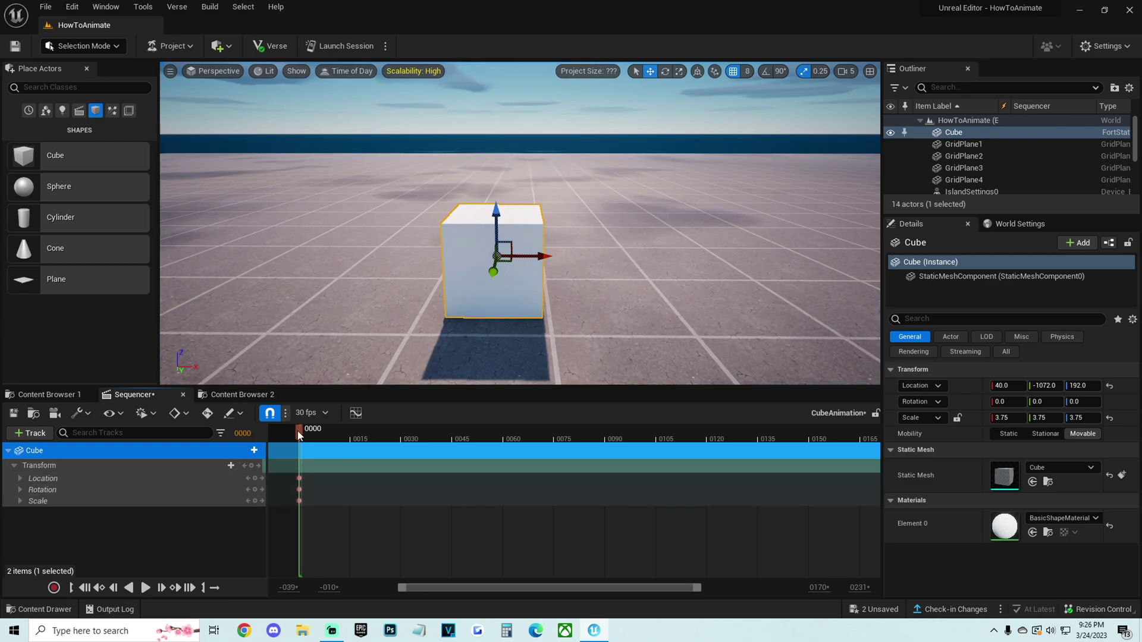
# Step: At frame 105, rotate the cube by 90 degrees, move it along X to 408 and key its Transform
pyautogui.moveTo(298, 431); pyautogui.dragTo(658, 436)
pyautogui.moveTo(665, 473); pyautogui.dragTo(606, 485, button='right')
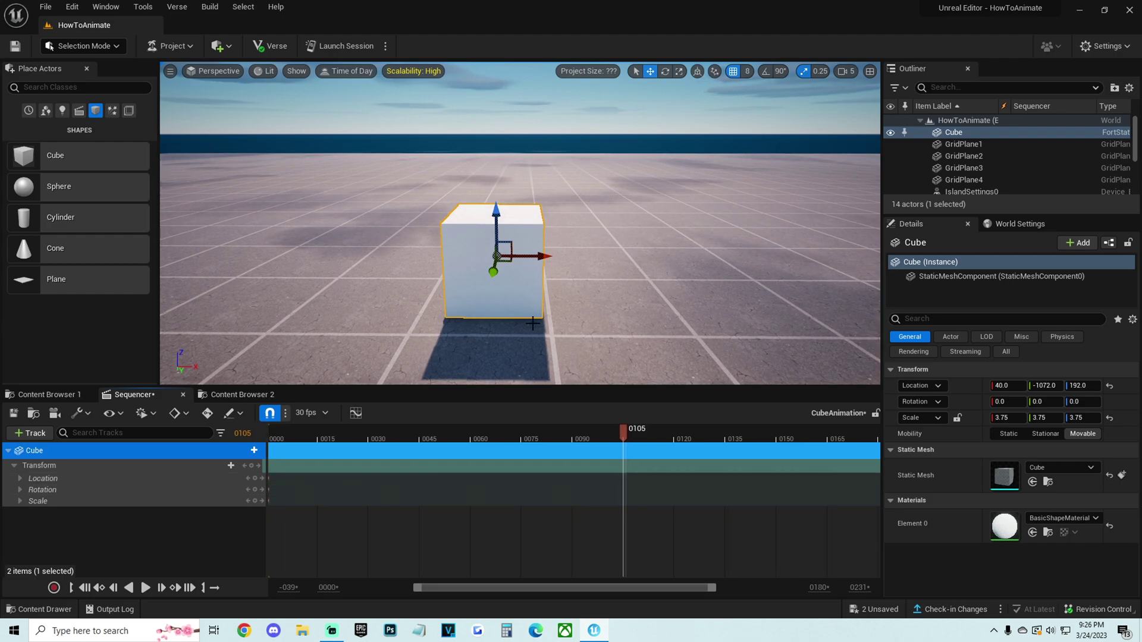
pyautogui.press('e')
pyautogui.moveTo(539, 209); pyautogui.dragTo(606, 261)
pyautogui.press('w')
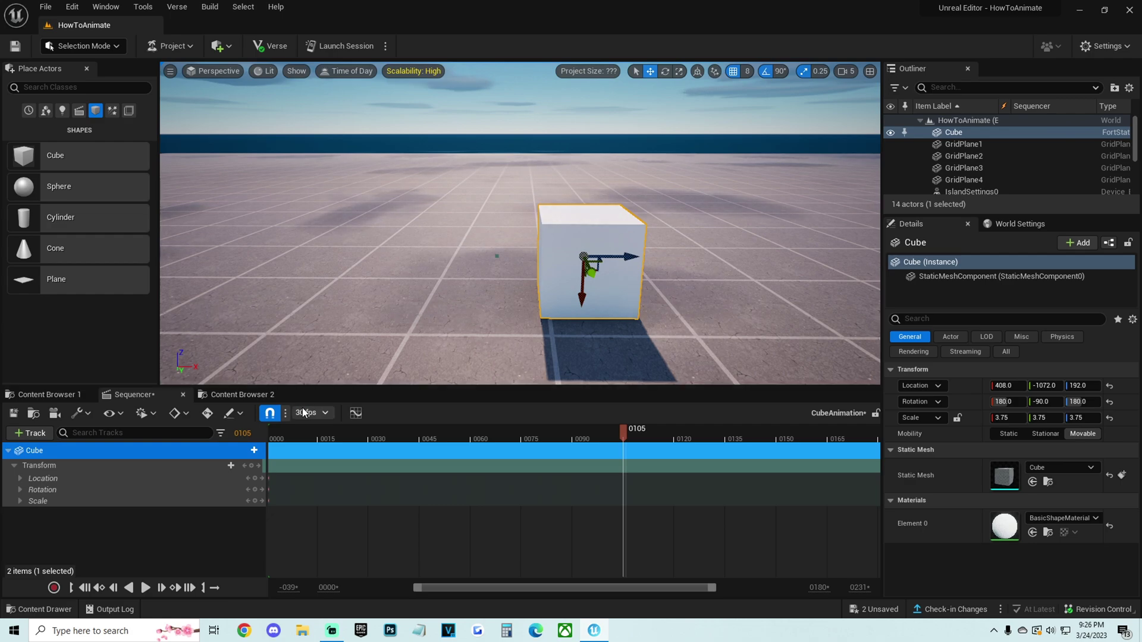
pyautogui.click(251, 472)
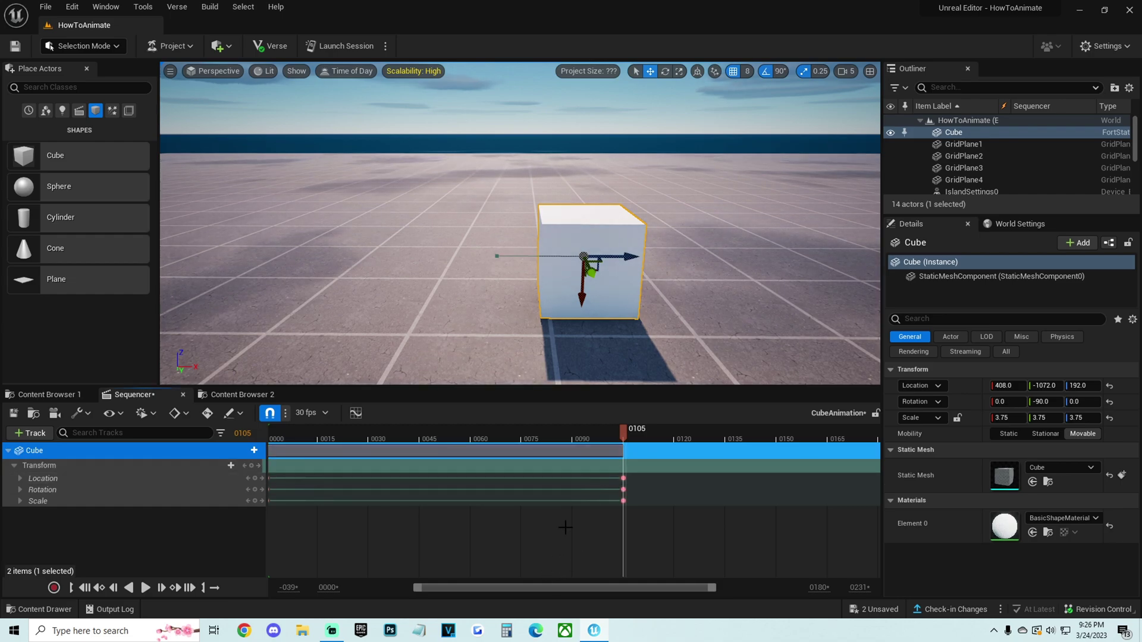
# Step: Turn off rotation snapping and try to rotate the cube freely with the playhead at frame 188
pyautogui.moveTo(589, 518); pyautogui.dragTo(634, 517, button='right')
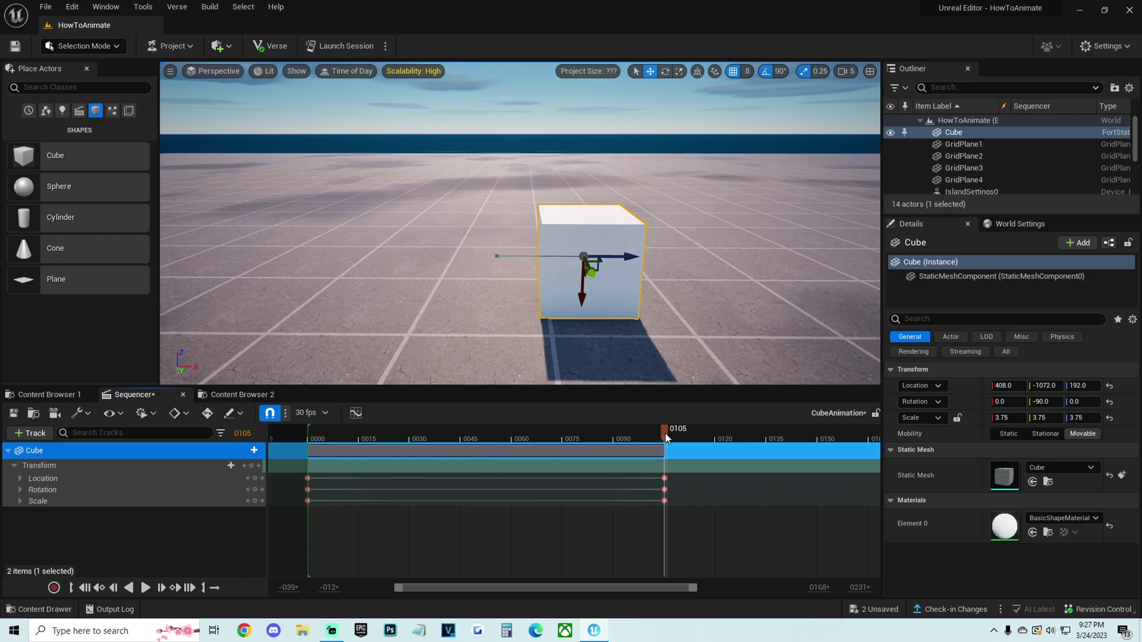
pyautogui.moveTo(665, 433); pyautogui.dragTo(830, 436)
pyautogui.moveTo(827, 473); pyautogui.dragTo(620, 470, button='right')
pyautogui.moveTo(706, 439); pyautogui.dragTo(818, 439)
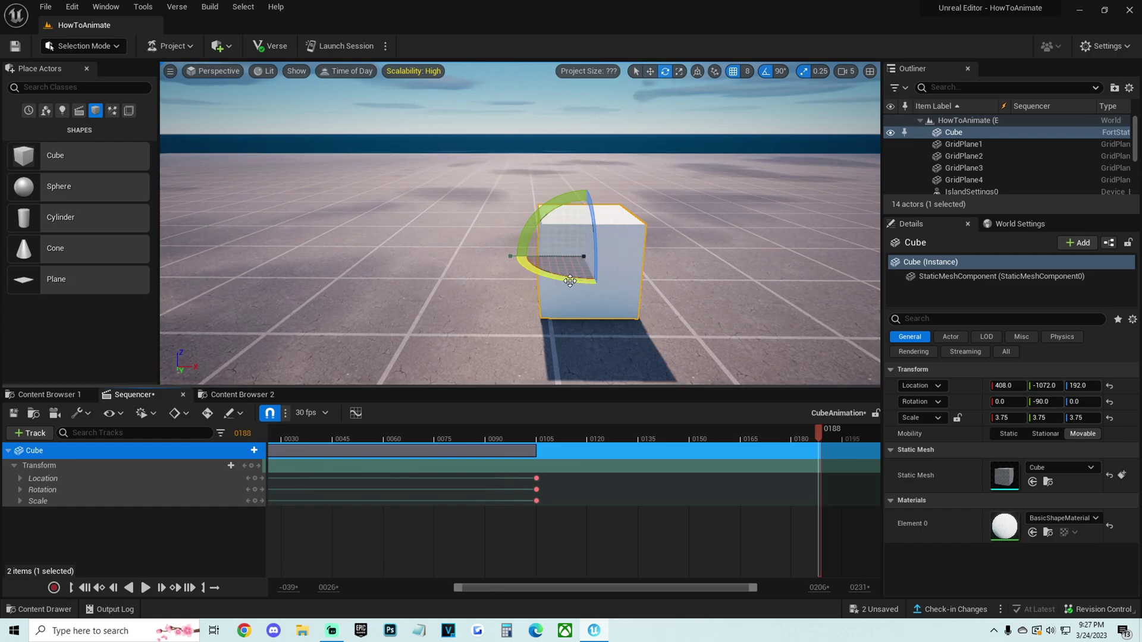
pyautogui.moveTo(563, 280); pyautogui.dragTo(565, 283)
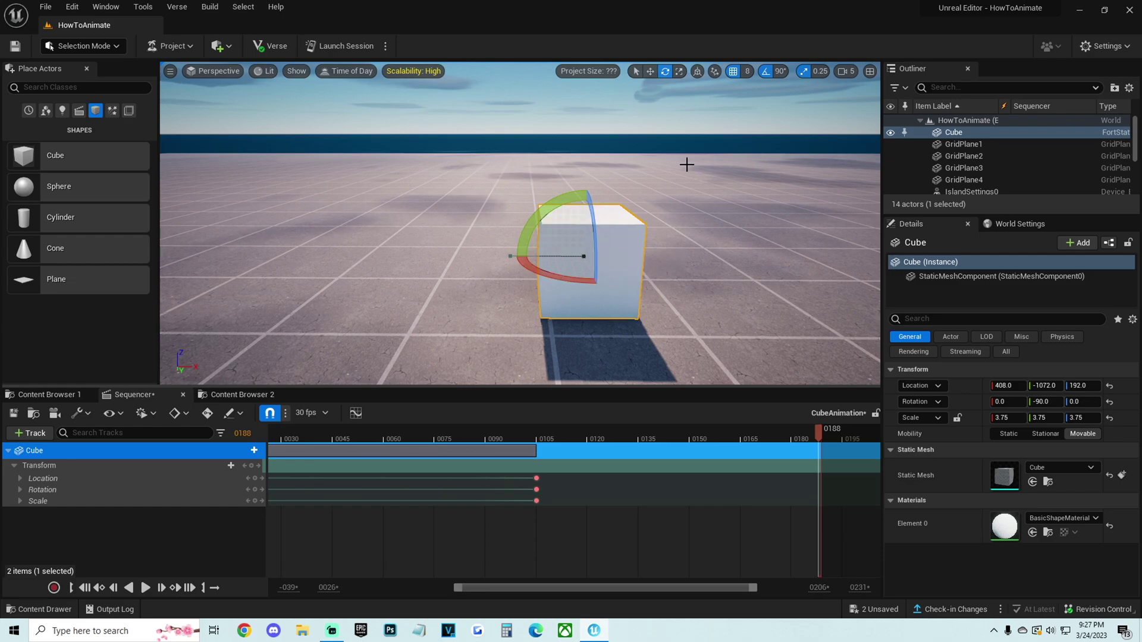
pyautogui.click(765, 74)
pyautogui.moveTo(547, 272); pyautogui.dragTo(570, 271)
pyautogui.press('w')
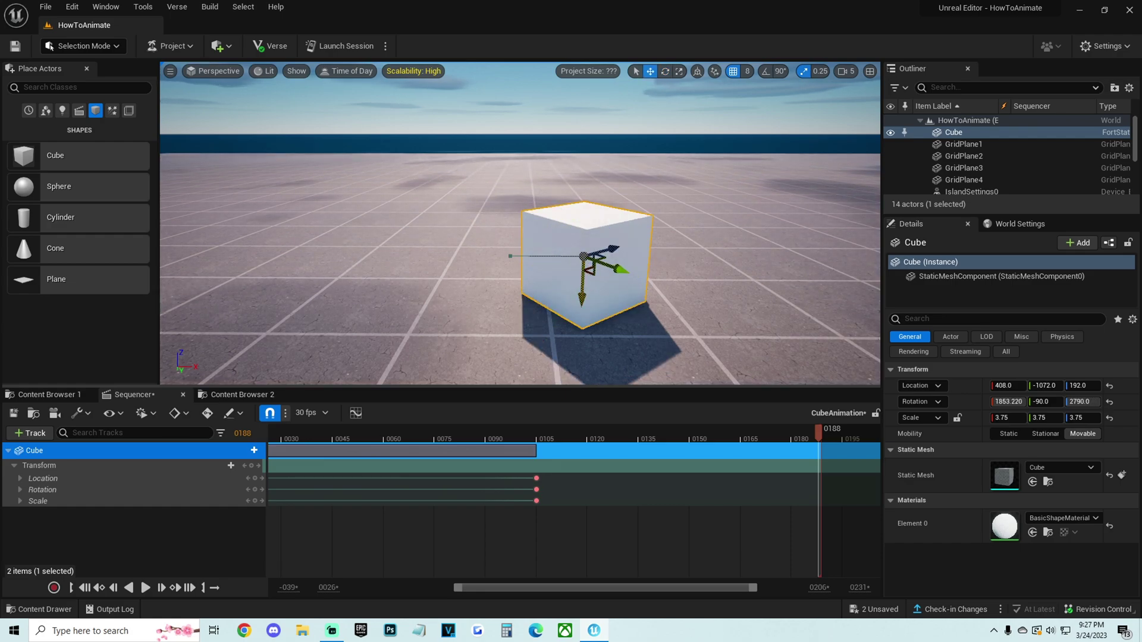
# Step: Key the cube's Transform at about frame 145, and at frame 166 raise it to Z 368 and key it again
pyautogui.click(676, 438)
pyautogui.press('Return')
pyautogui.moveTo(683, 438); pyautogui.dragTo(748, 437)
pyautogui.moveTo(581, 295); pyautogui.dragTo(582, 254)
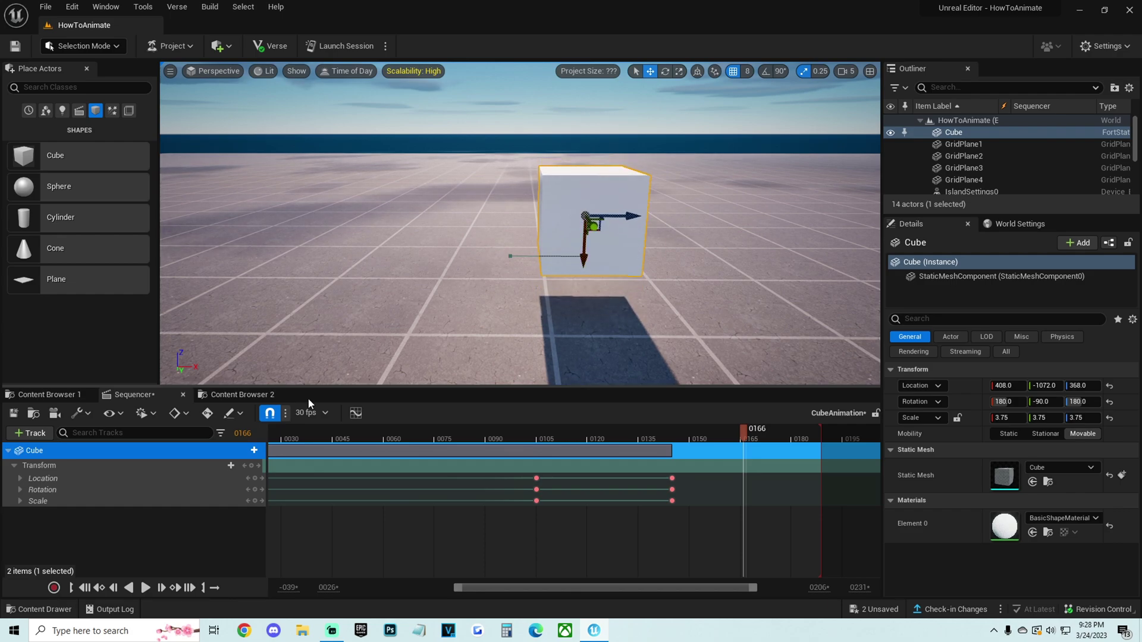
pyautogui.click(254, 467)
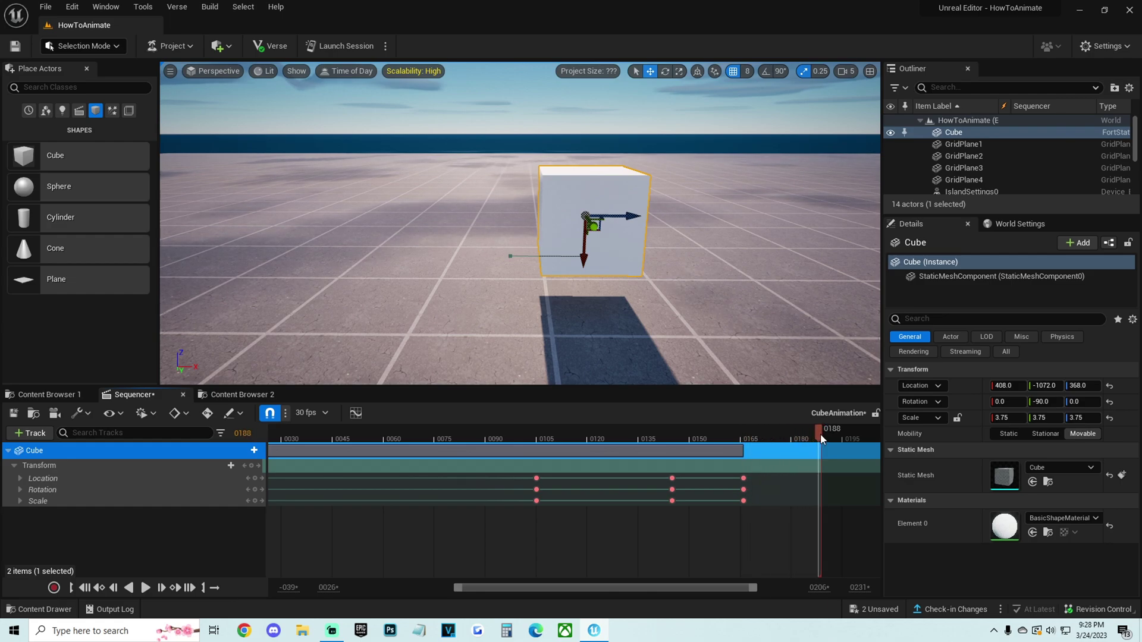
# Step: At frame 188, lower the cube back to Z 192 and key its Transform
pyautogui.moveTo(584, 254); pyautogui.dragTo(585, 291)
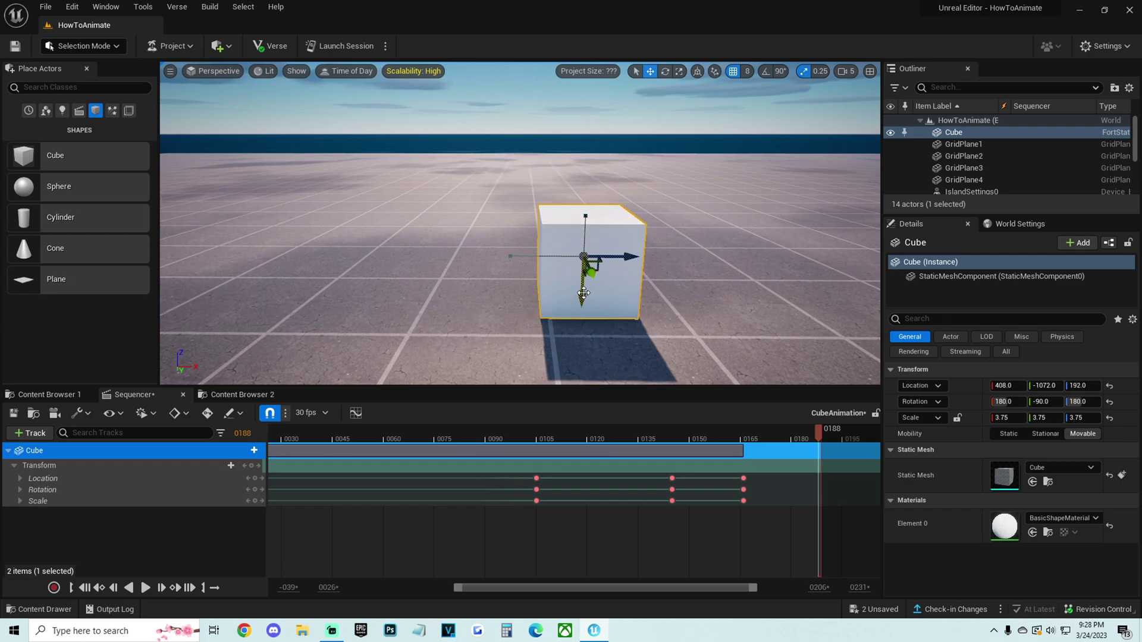
pyautogui.click(251, 467)
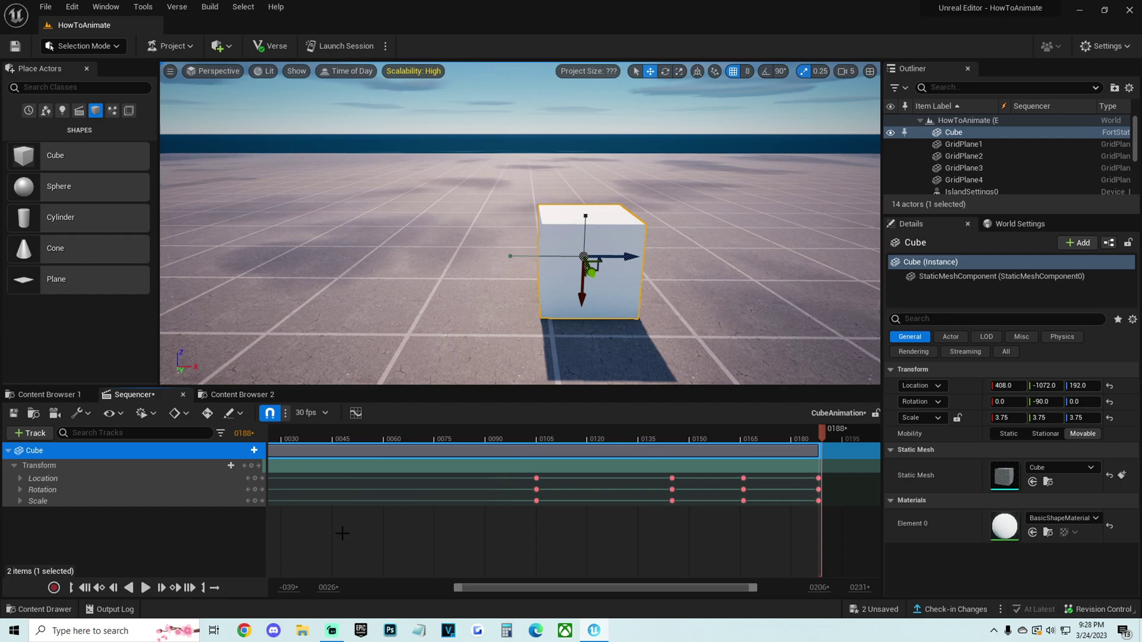
# Step: Return the playhead to frame 0 and play the sequence through to review the cube's animation
pyautogui.moveTo(327, 529); pyautogui.dragTo(591, 532, button='right')
pyautogui.click(400, 436)
pyautogui.moveTo(399, 436); pyautogui.dragTo(344, 433)
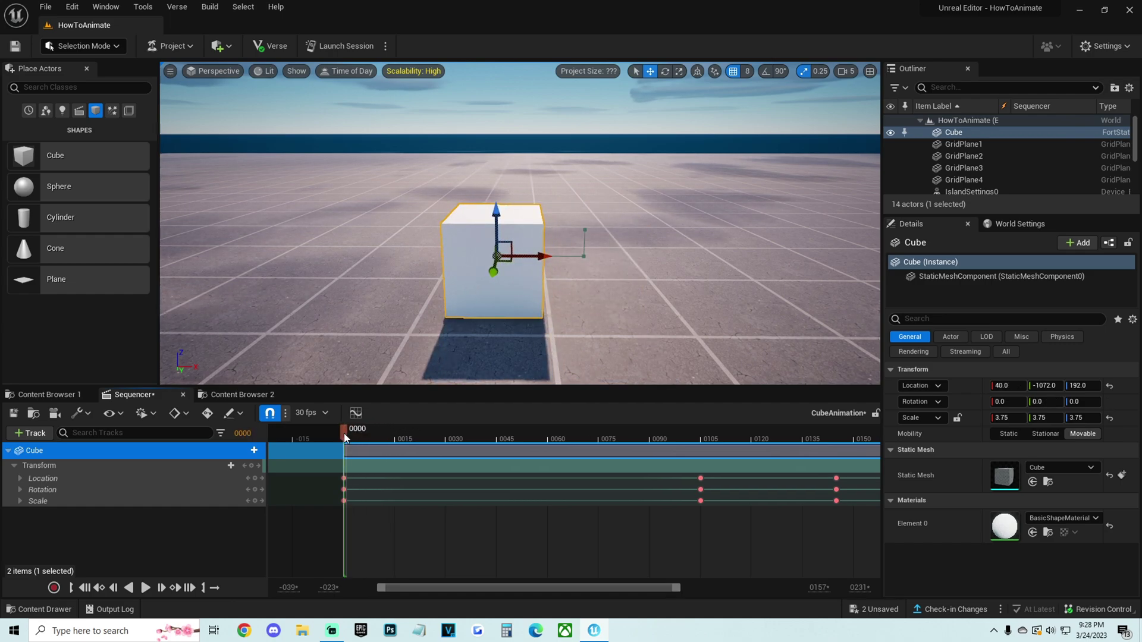
pyautogui.click(140, 592)
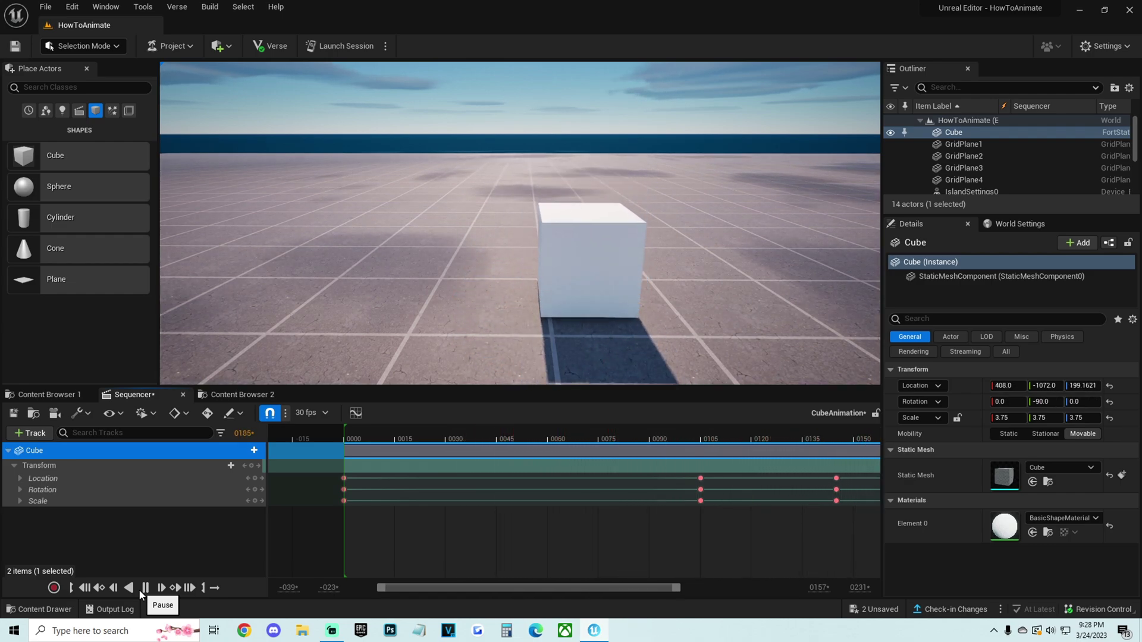
pyautogui.click(141, 591)
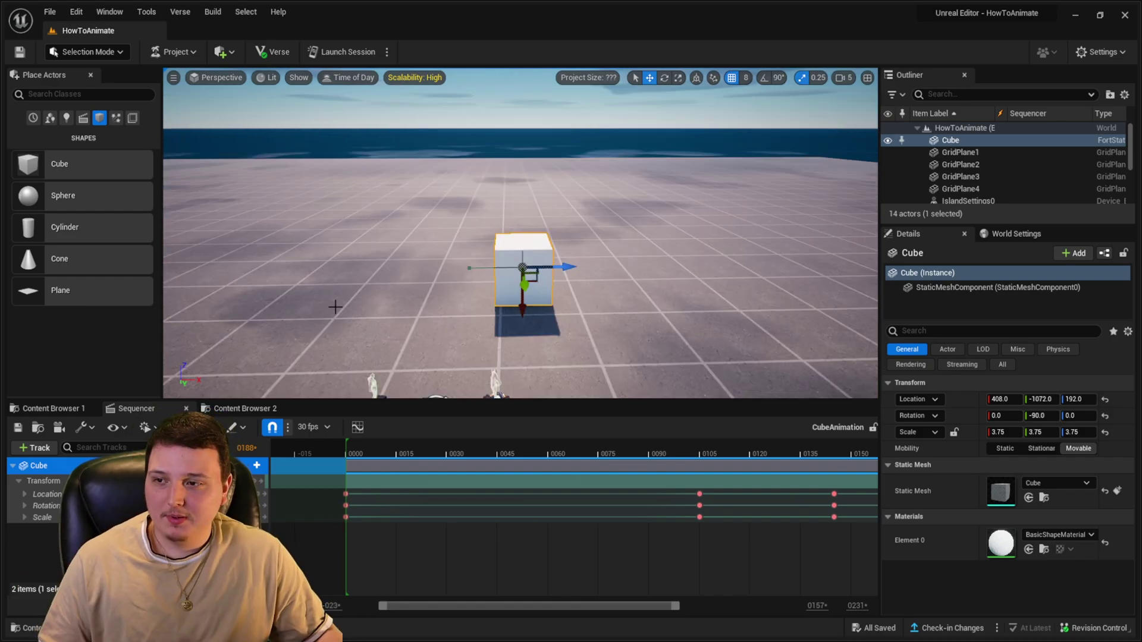
# Step: Switch back to the HowToAnimate Content folder, clear the asset selection and bring the area around the spawn pads into view
pyautogui.click(51, 410)
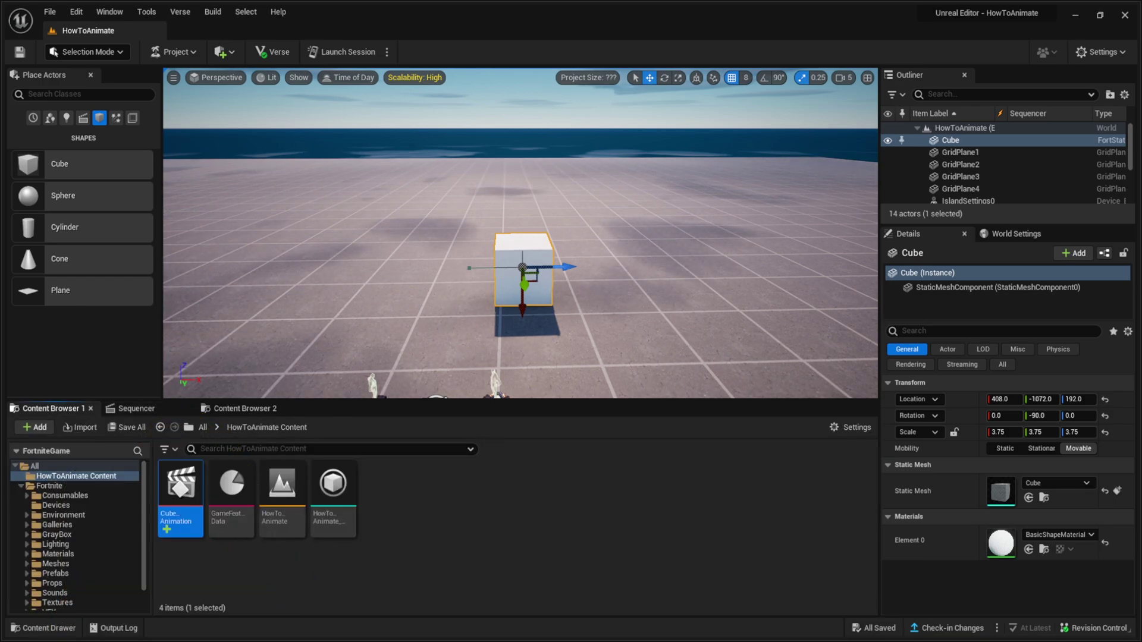
pyautogui.click(207, 570)
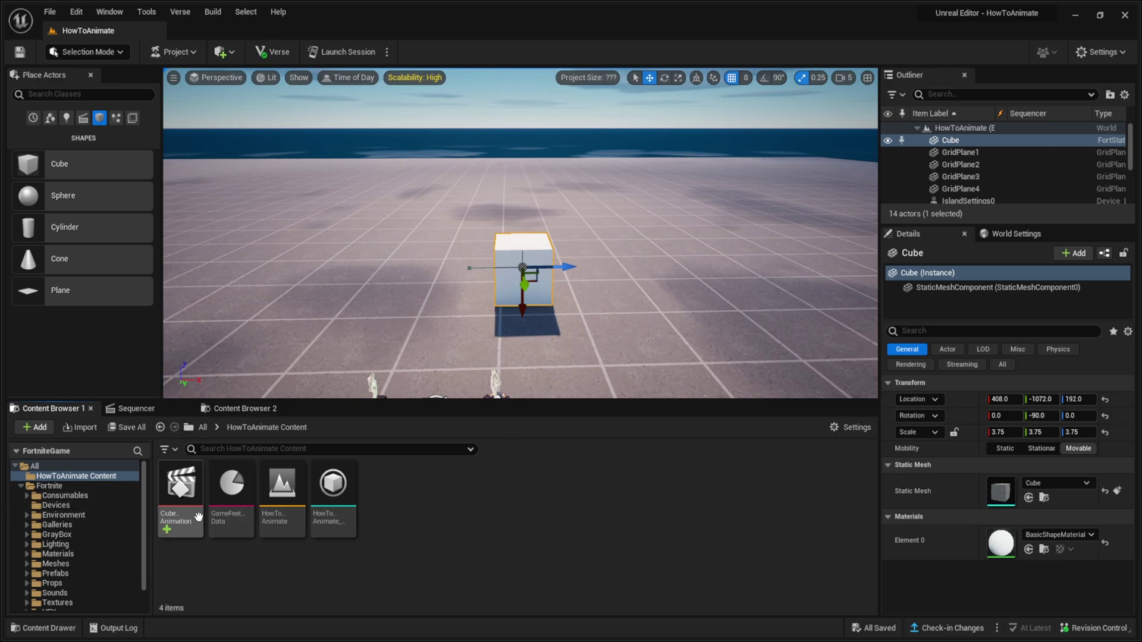
pyautogui.moveTo(538, 344); pyautogui.dragTo(548, 394, button='right')
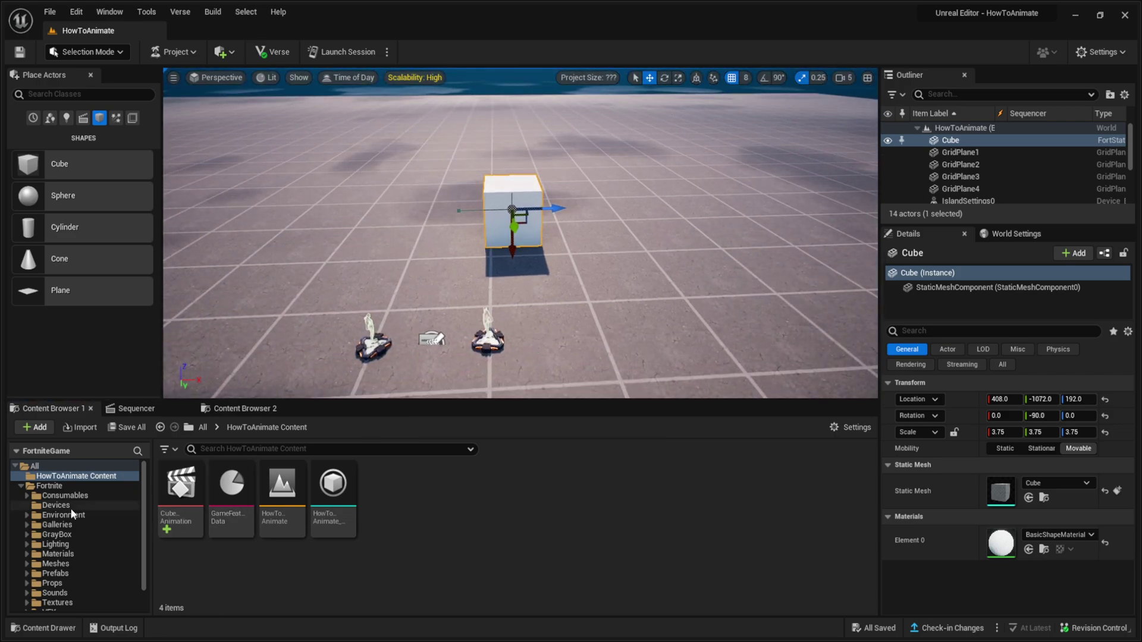